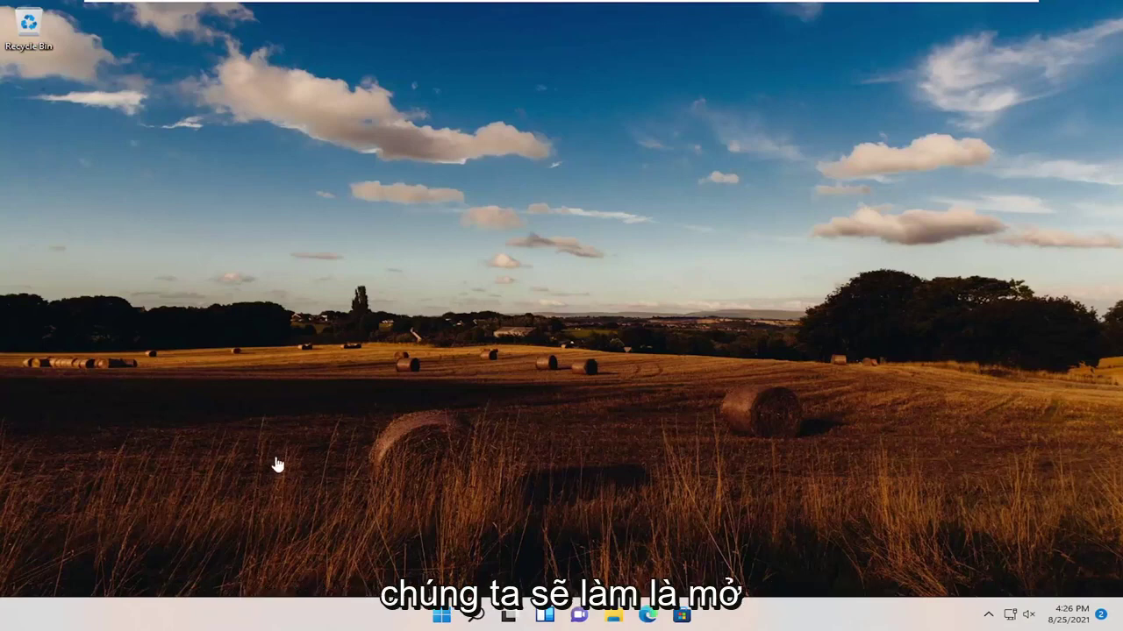
Run the Windows Update troubleshooter from the Other troubleshooters settings and close it when it finishes.
left_click(468, 618)
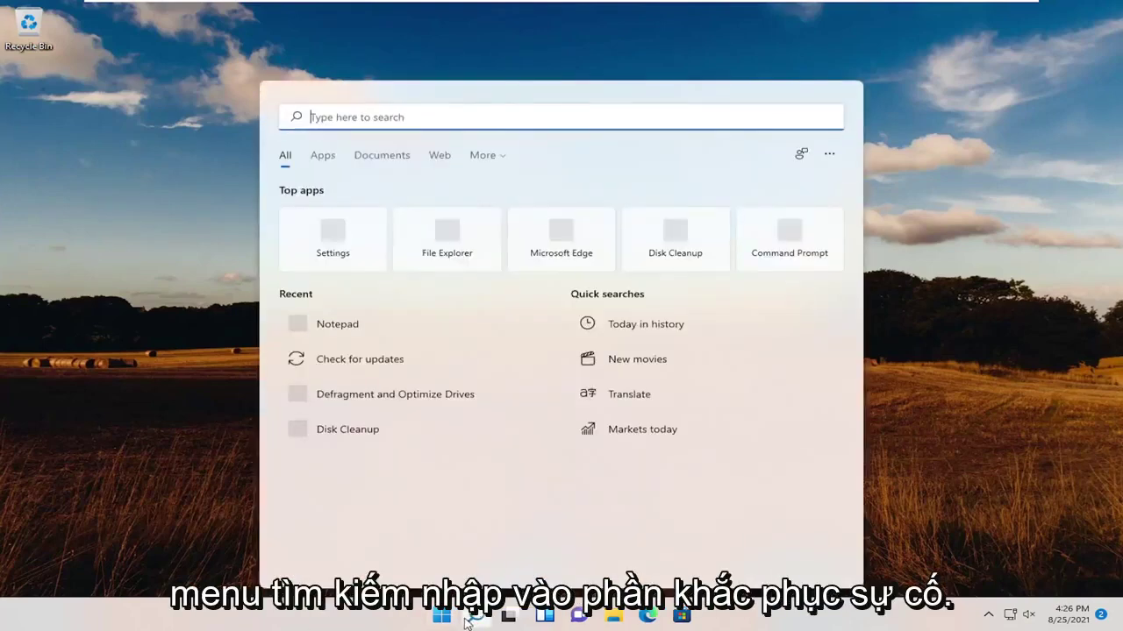
type("troubleshoot")
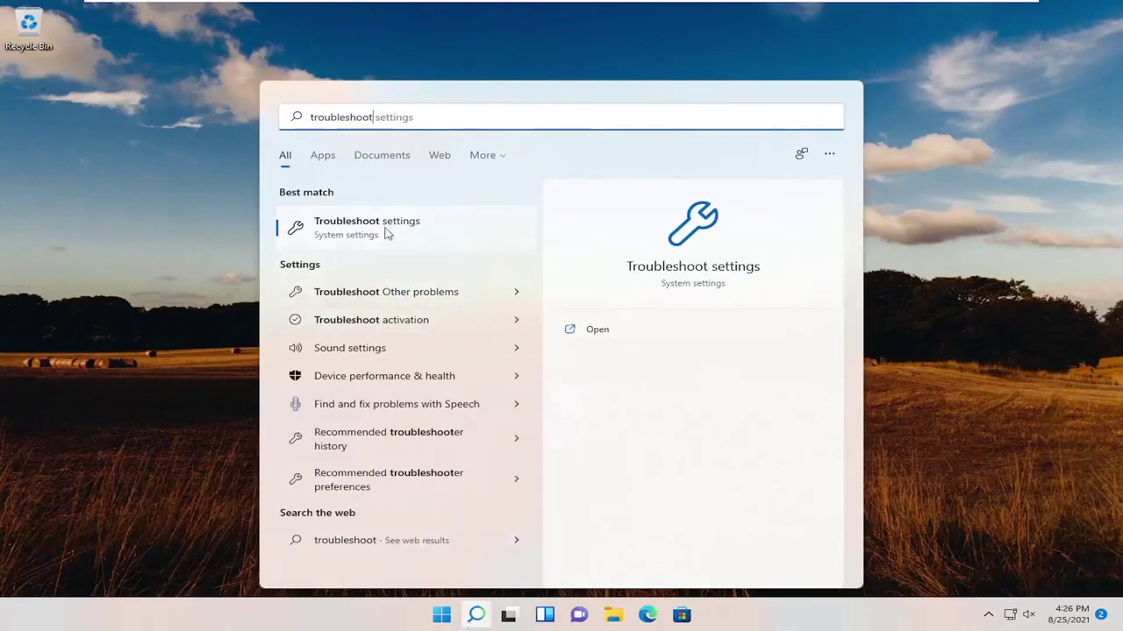
left_click(349, 229)
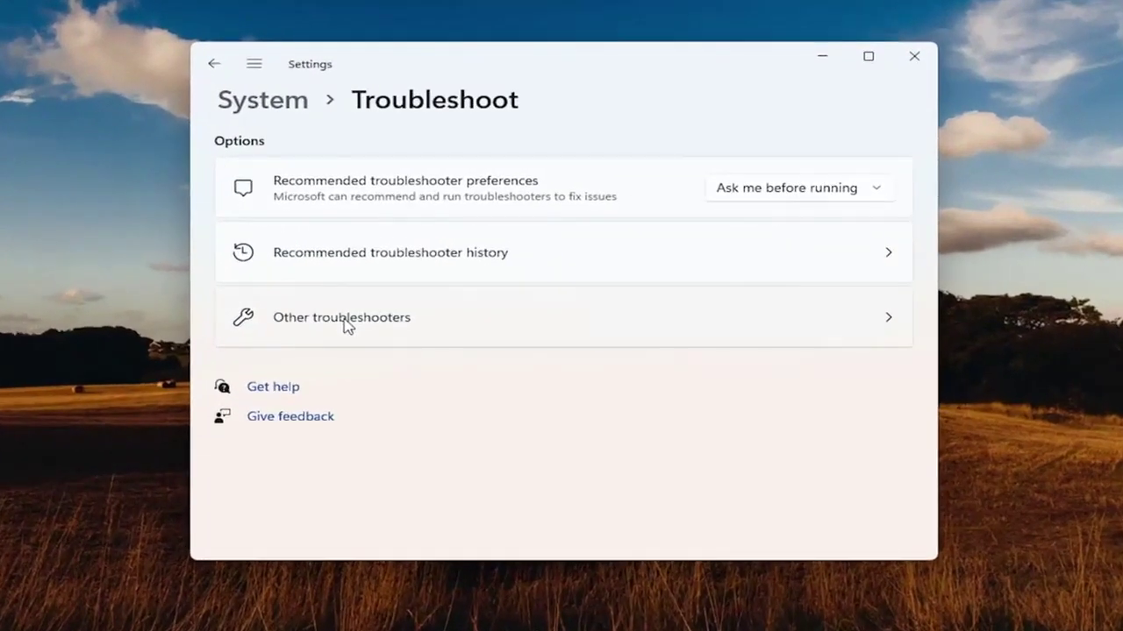
left_click(344, 326)
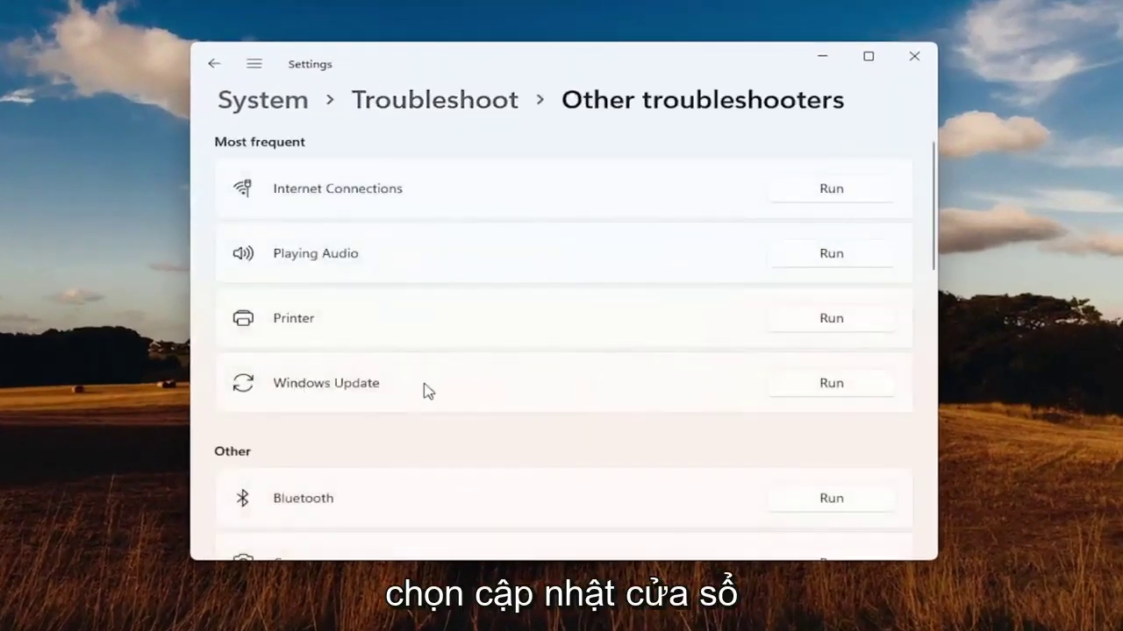
left_click(829, 386)
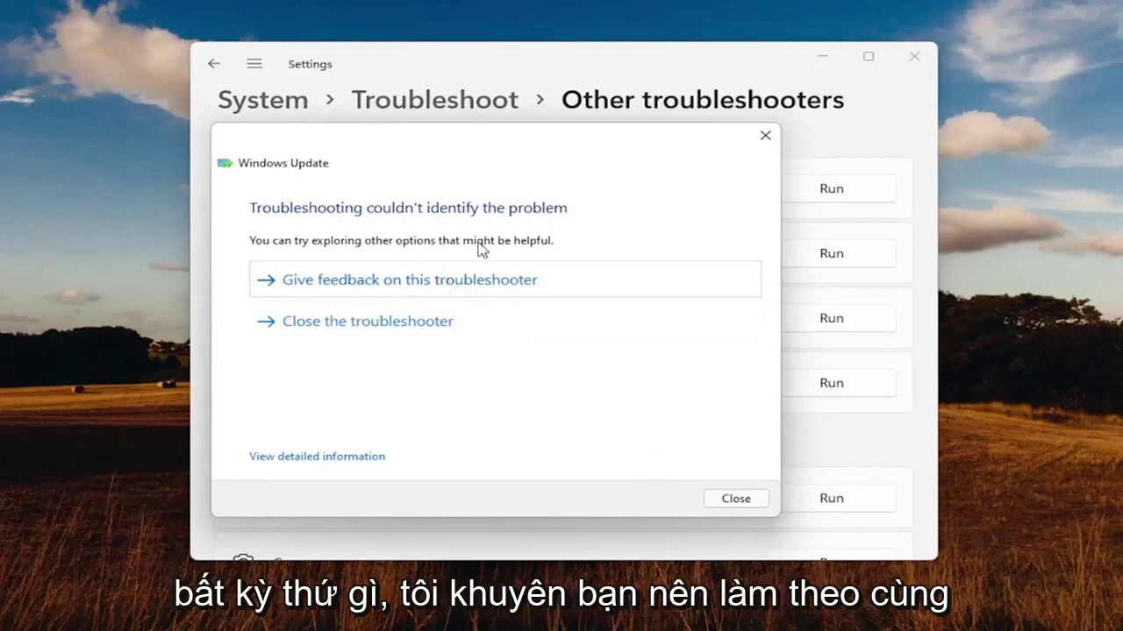
left_click(734, 499)
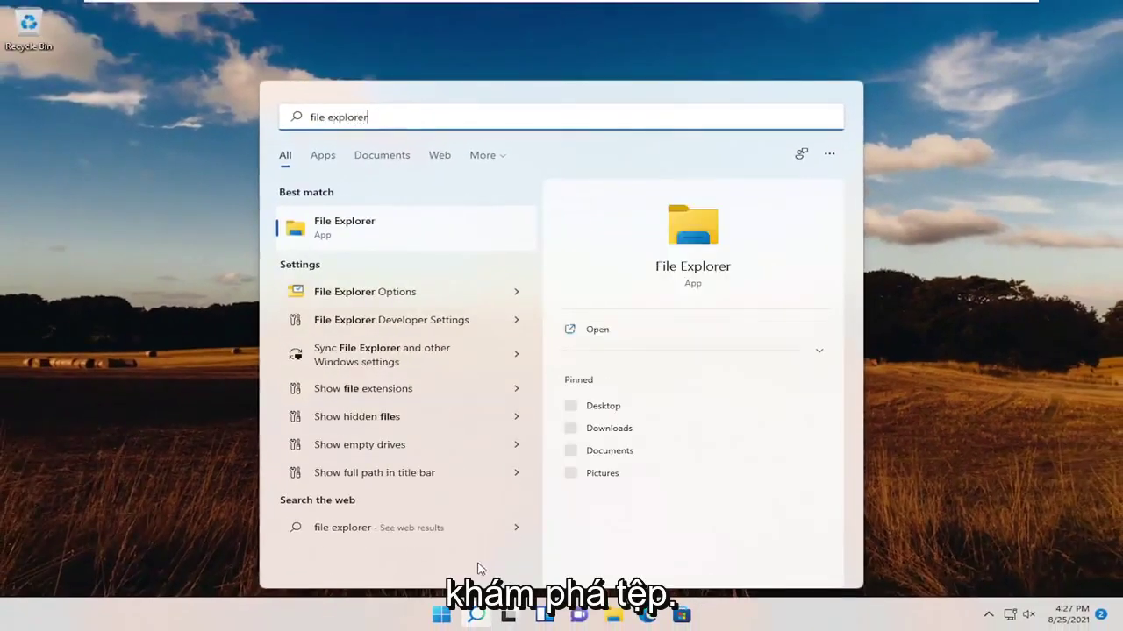
Open File Explorer and go to the SoftwareDistribution folder inside the Windows folder on Local Disk (C:).
left_click(342, 239)
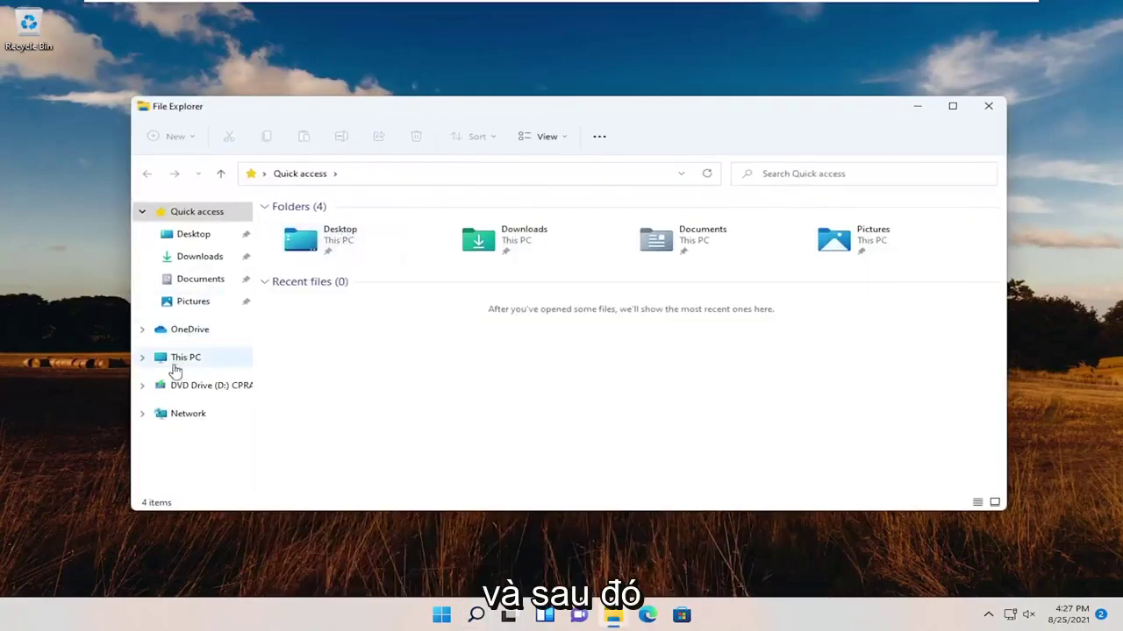
left_click(180, 361)
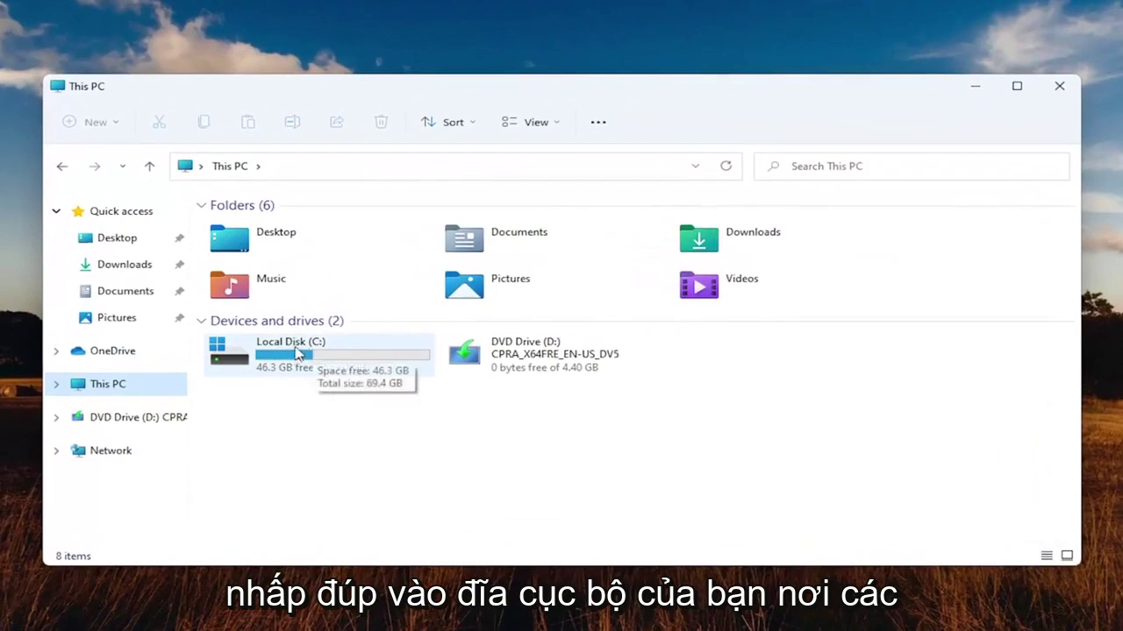
double_click(286, 360)
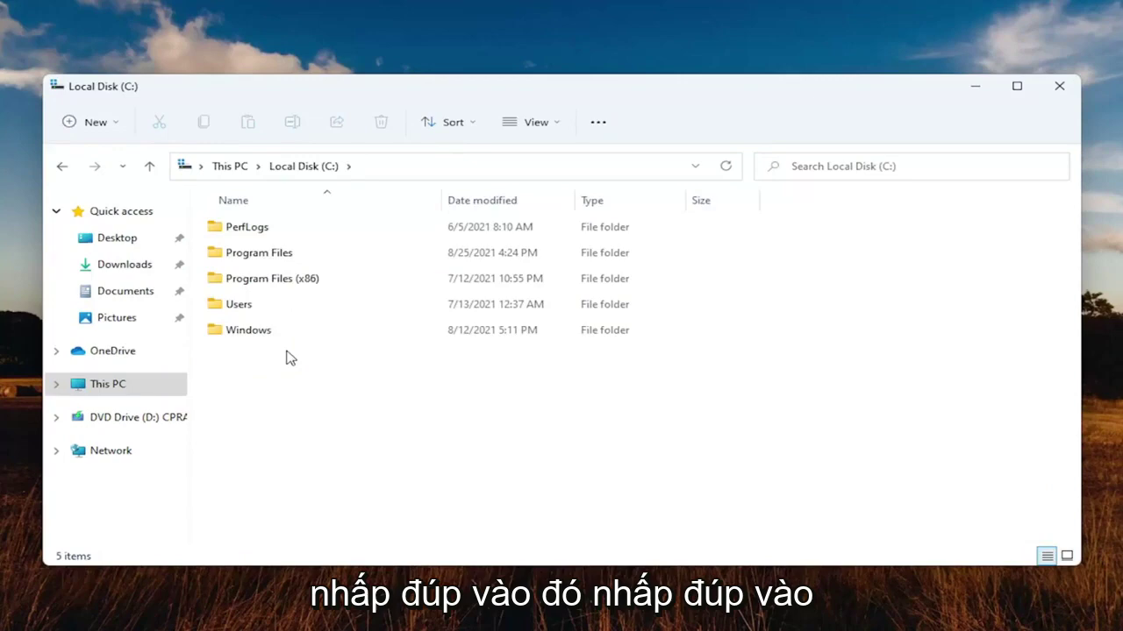
double_click(248, 331)
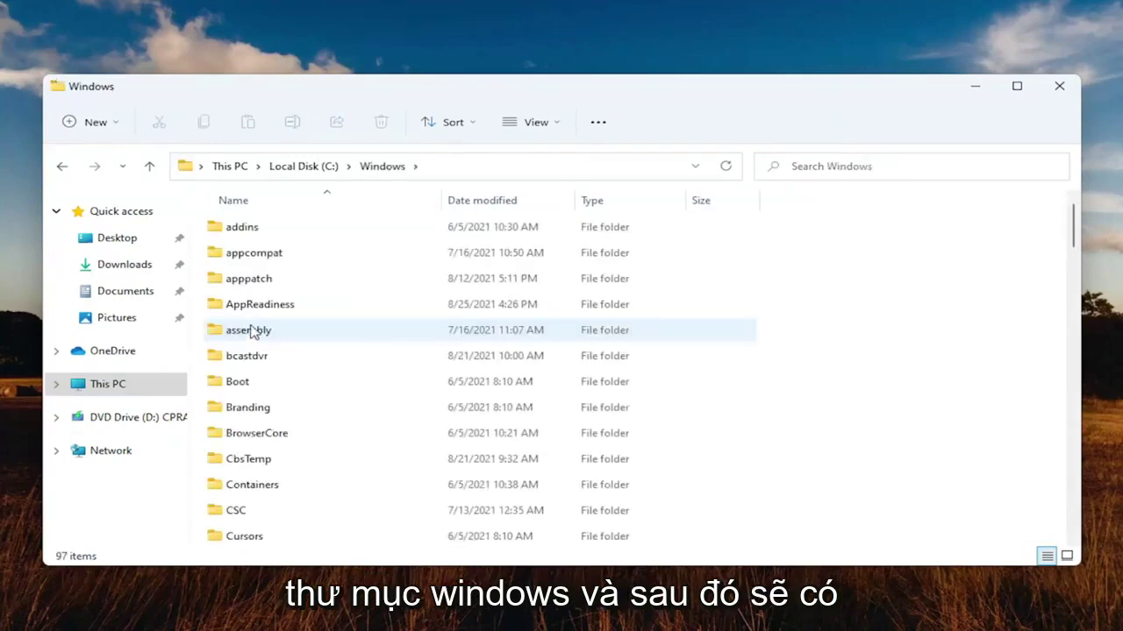
scroll(283, 351, "down", 15)
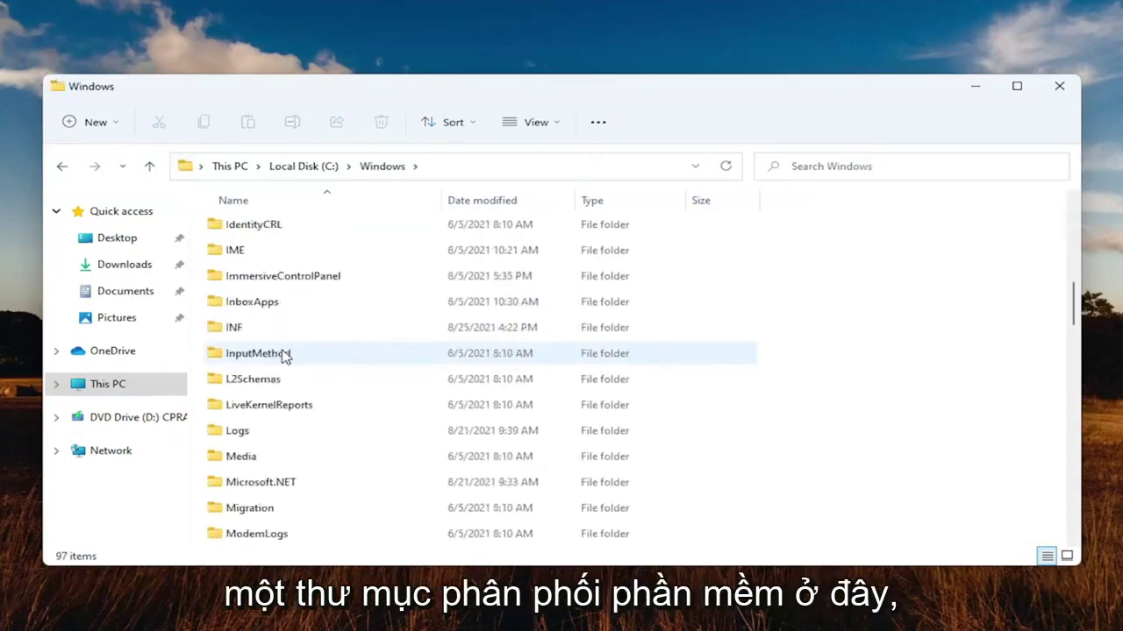
scroll(283, 352, "down", 2)
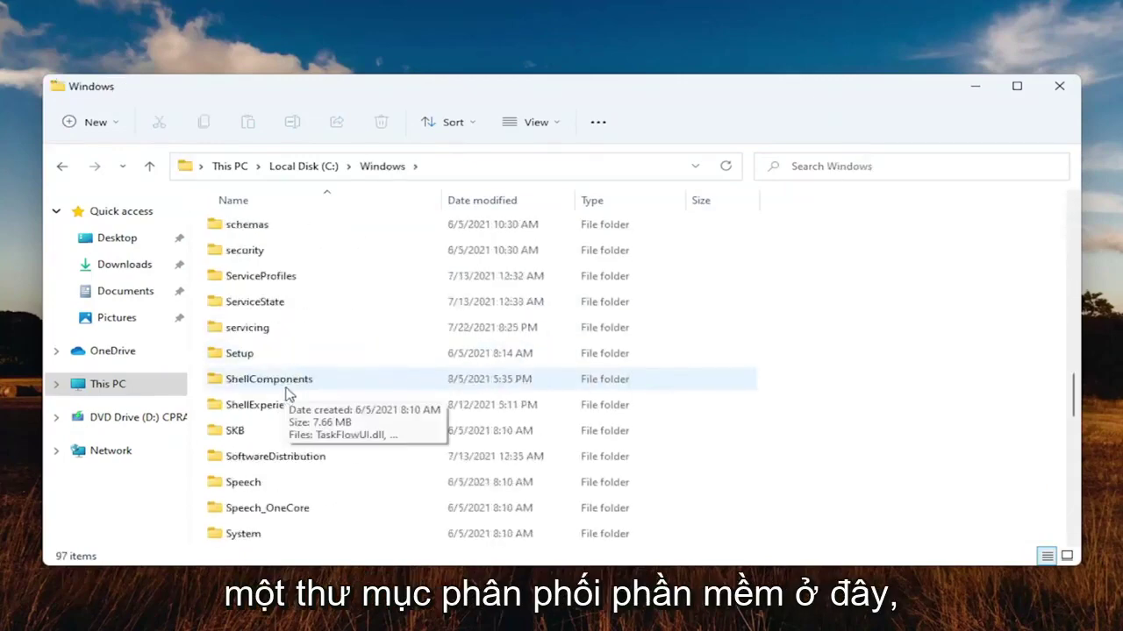
double_click(257, 459)
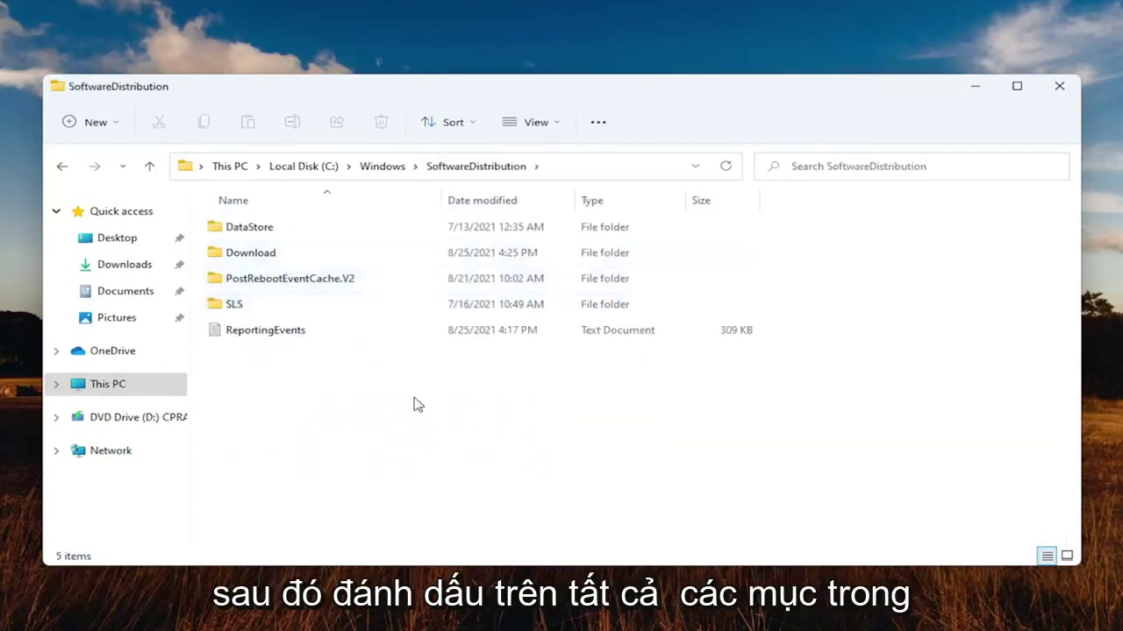
Try to delete everything in the SoftwareDistribution folder, skipping files in use for all current items, then cancel the rest.
left_click_drag(538, 449, 261, 273)
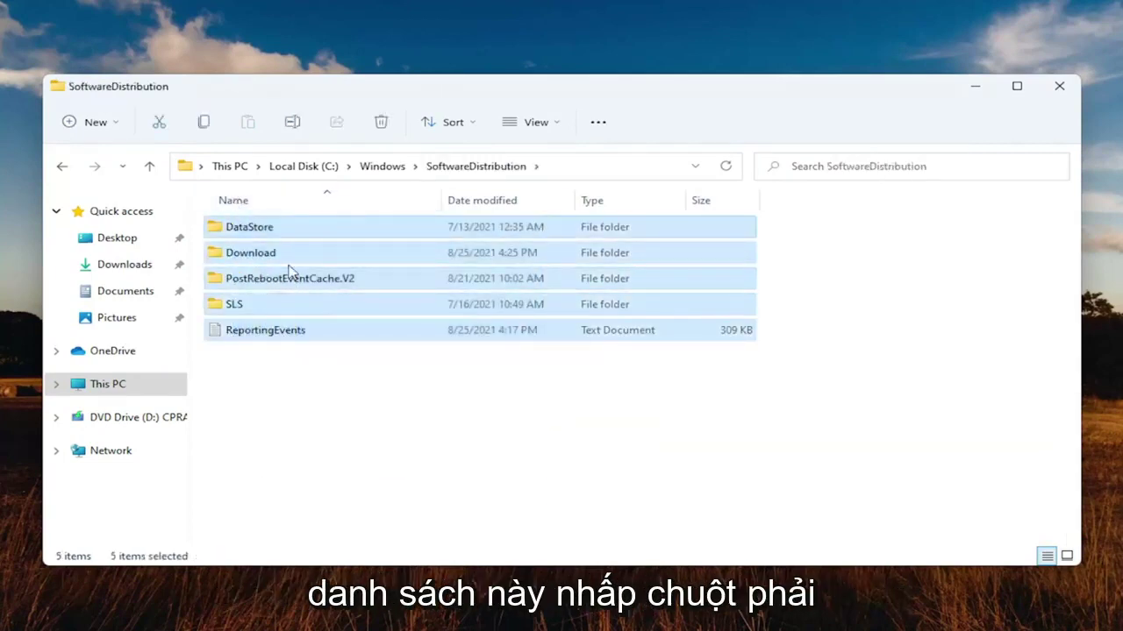
right_click(289, 272)
left_click_drag(248, 386, 258, 254)
right_click(274, 260)
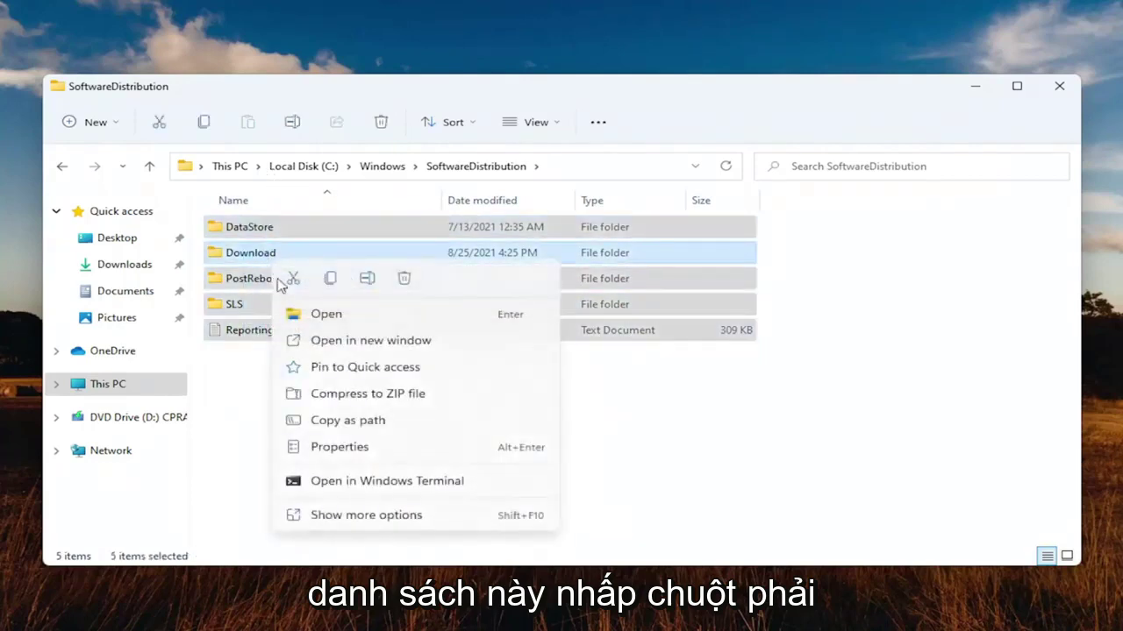
left_click(405, 279)
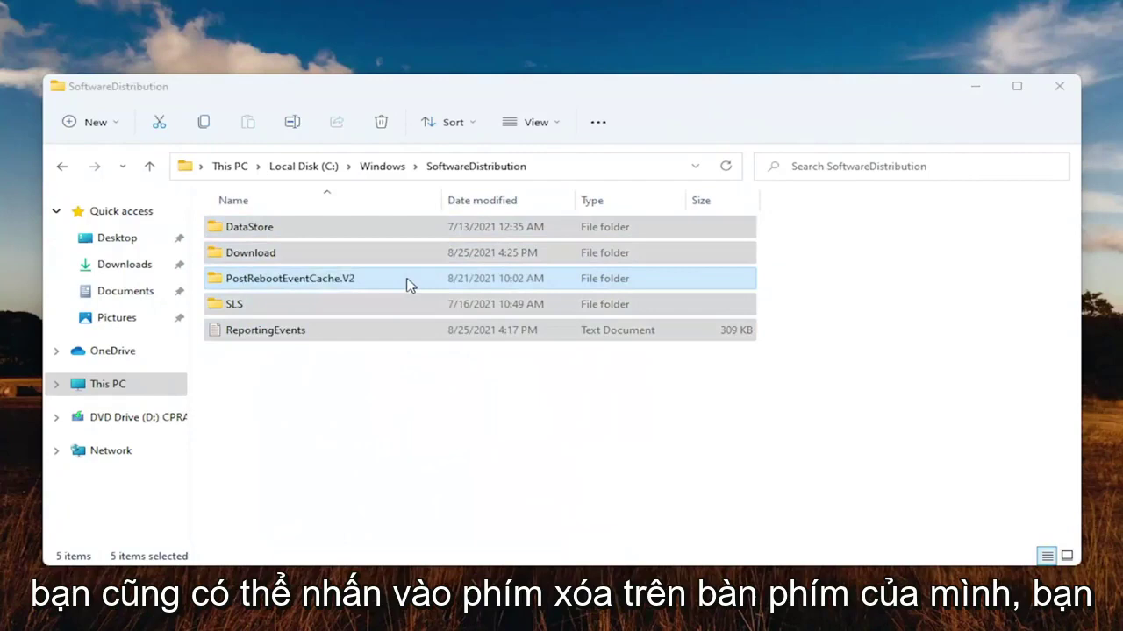
key("Delete")
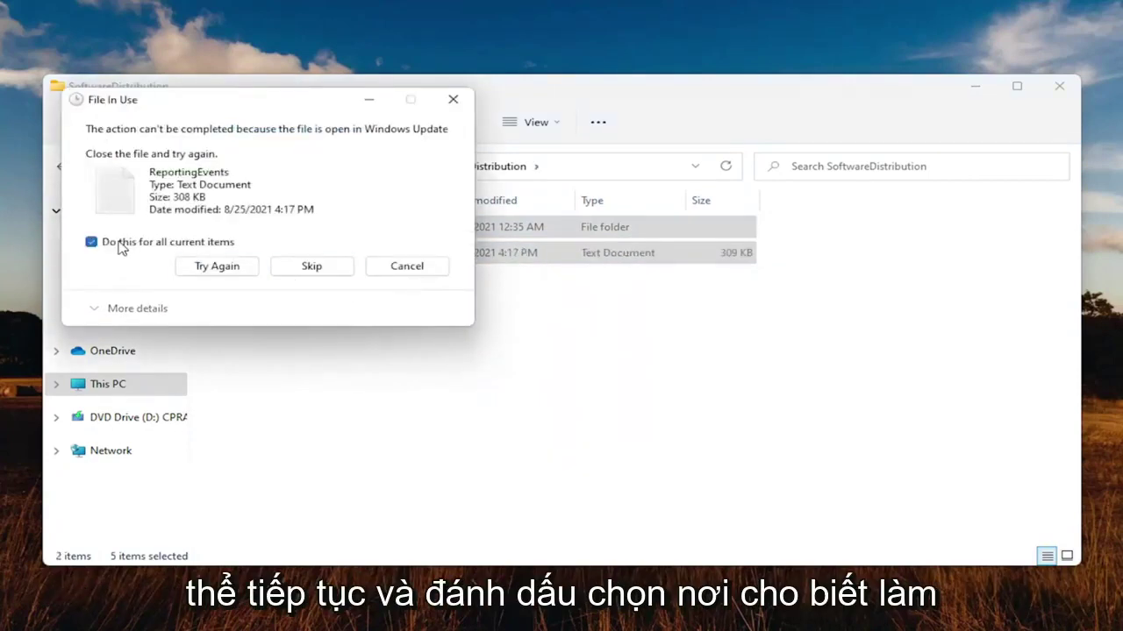
left_click(301, 270)
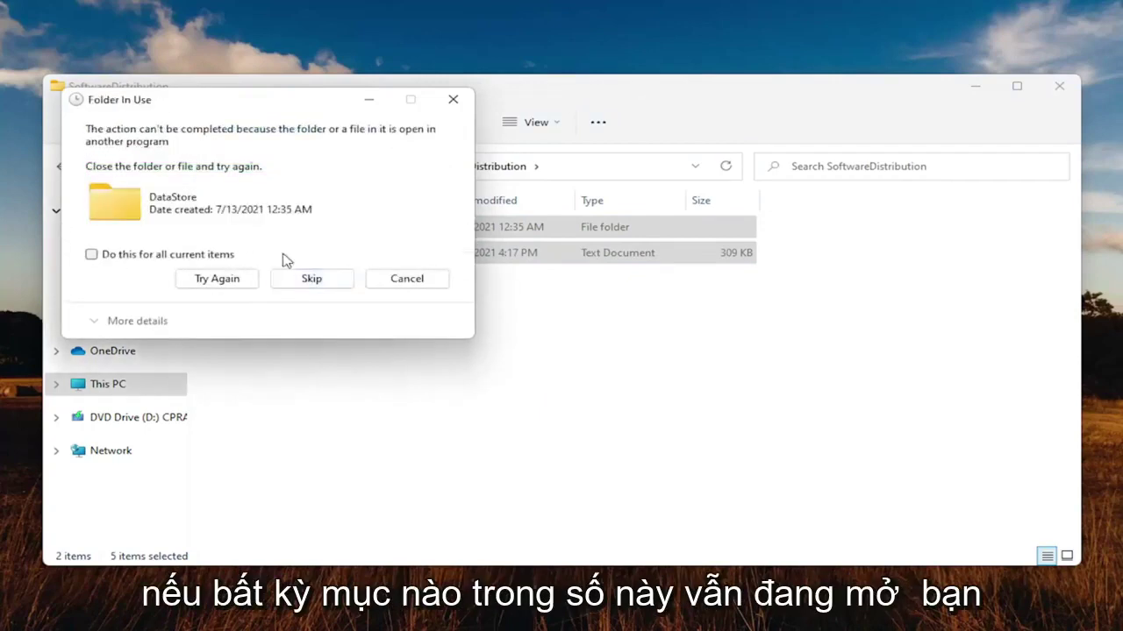
left_click(452, 100)
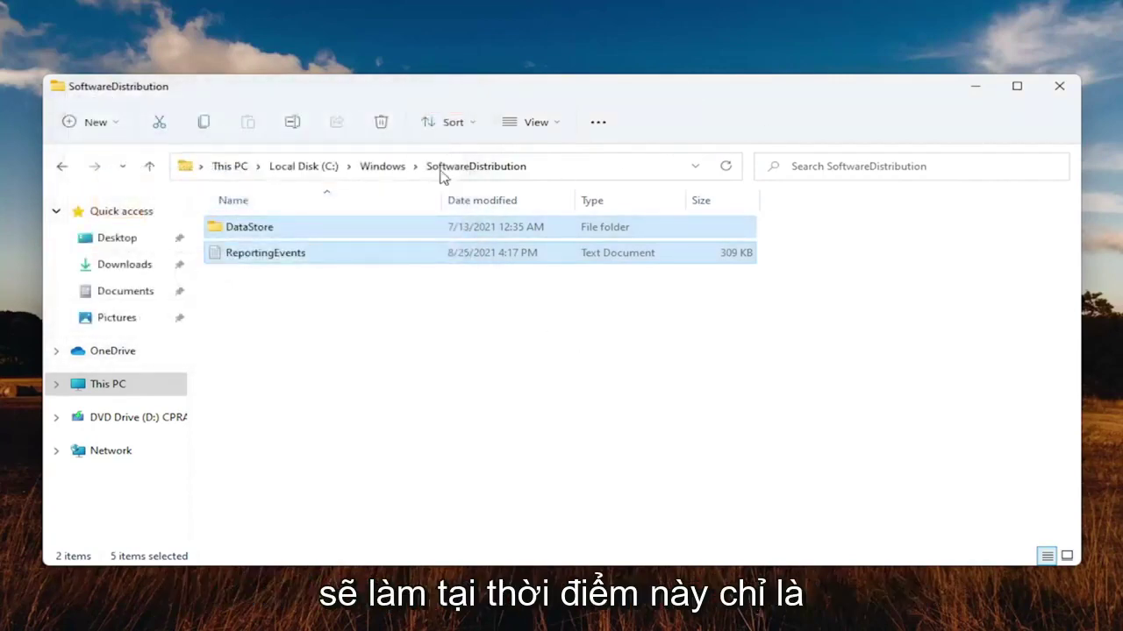
Minimize the folder window, open the Services app and stop the Background Intelligent Transfer Service.
left_click(974, 86)
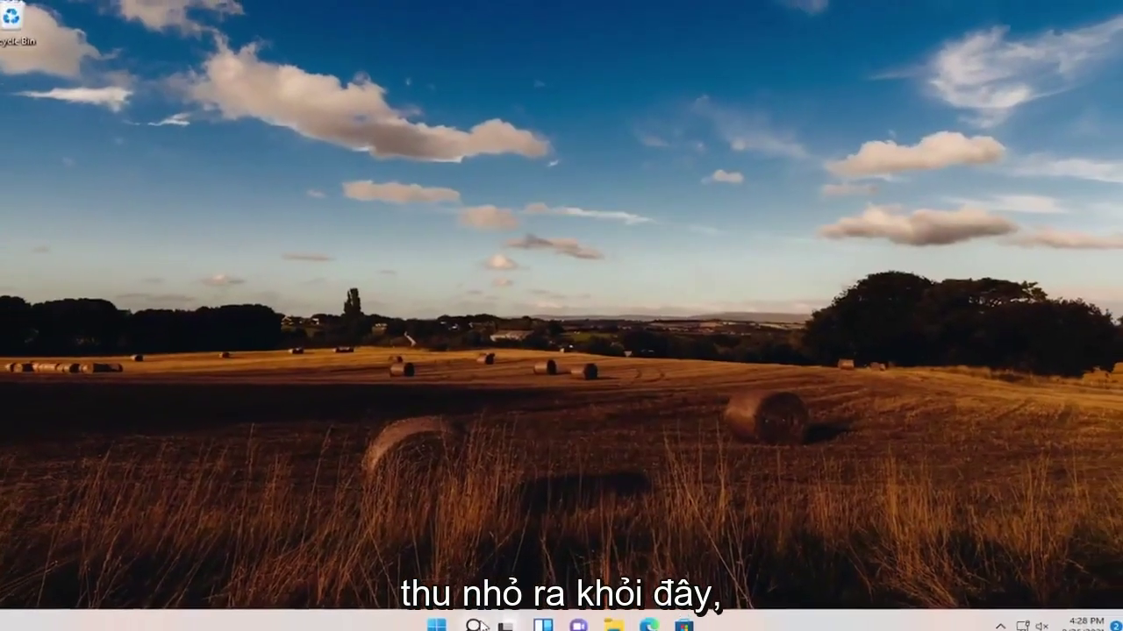
left_click(476, 615)
type("servi")
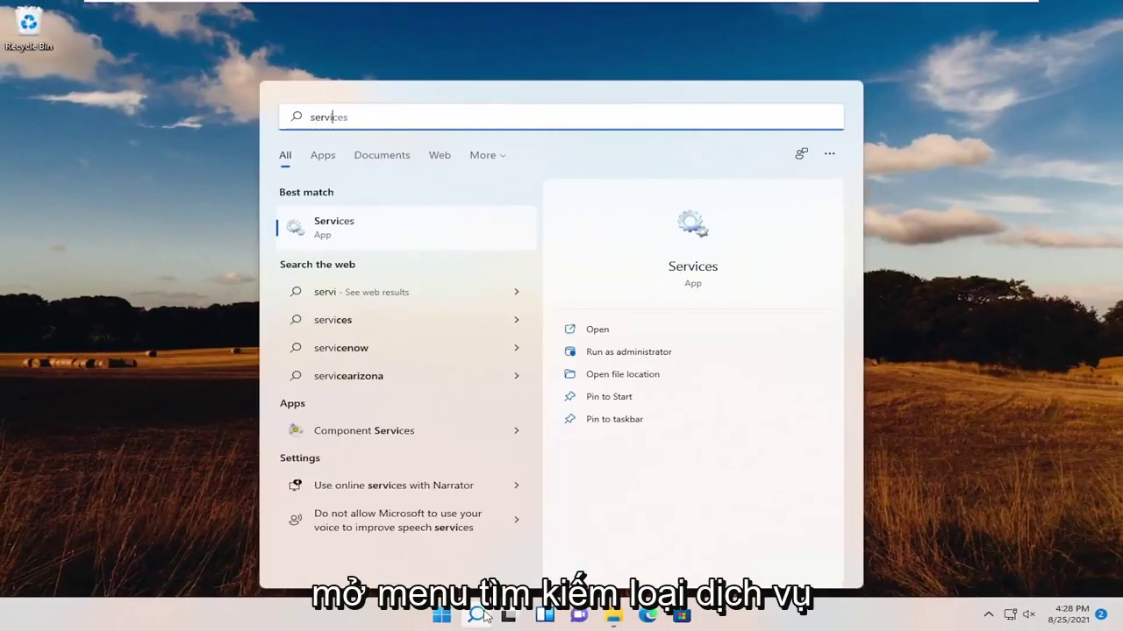
left_click(342, 230)
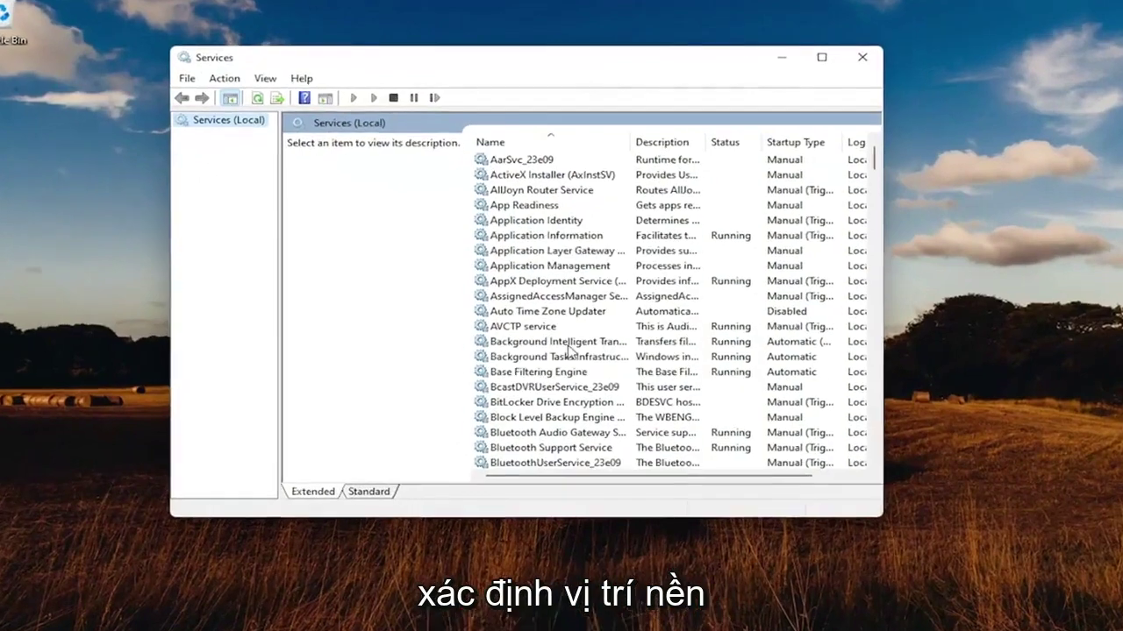
left_click(565, 346)
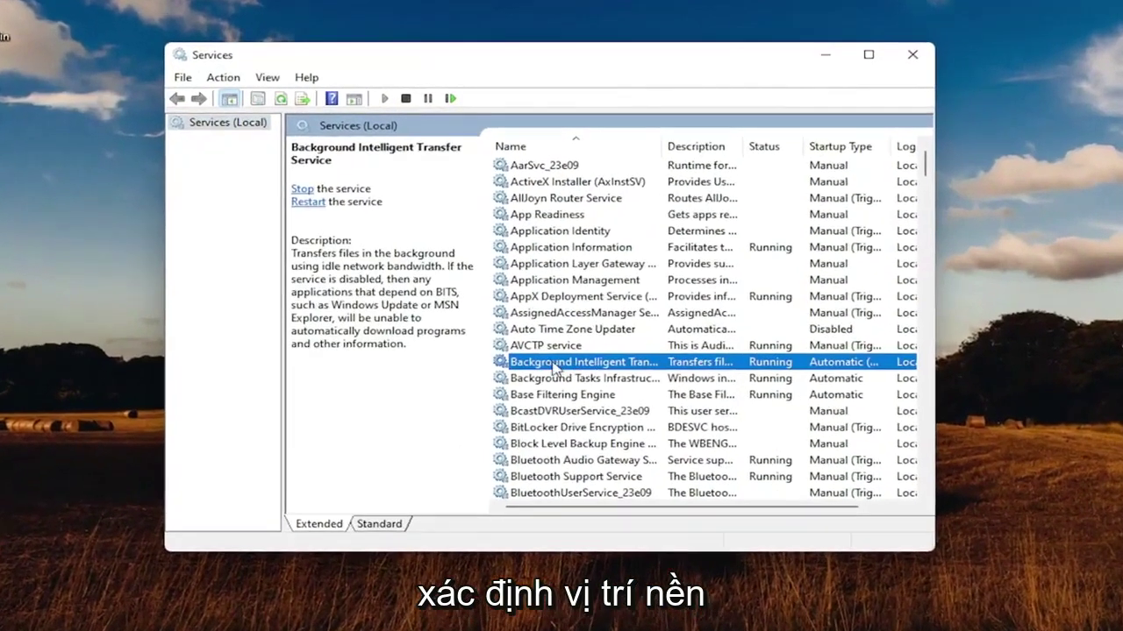
double_click(537, 347)
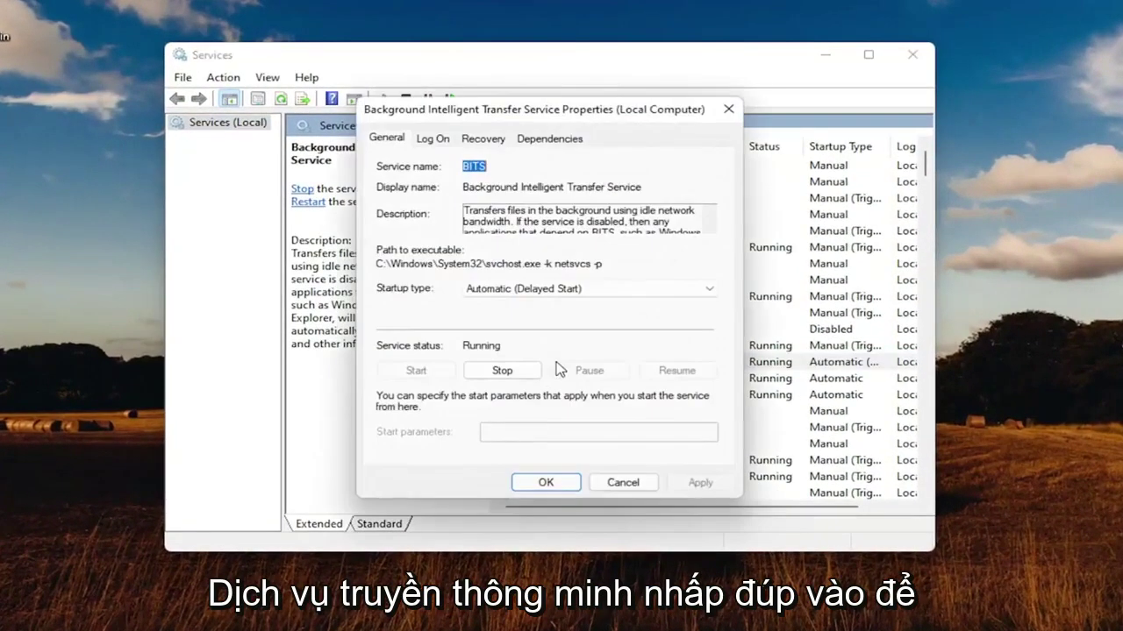
left_click(502, 370)
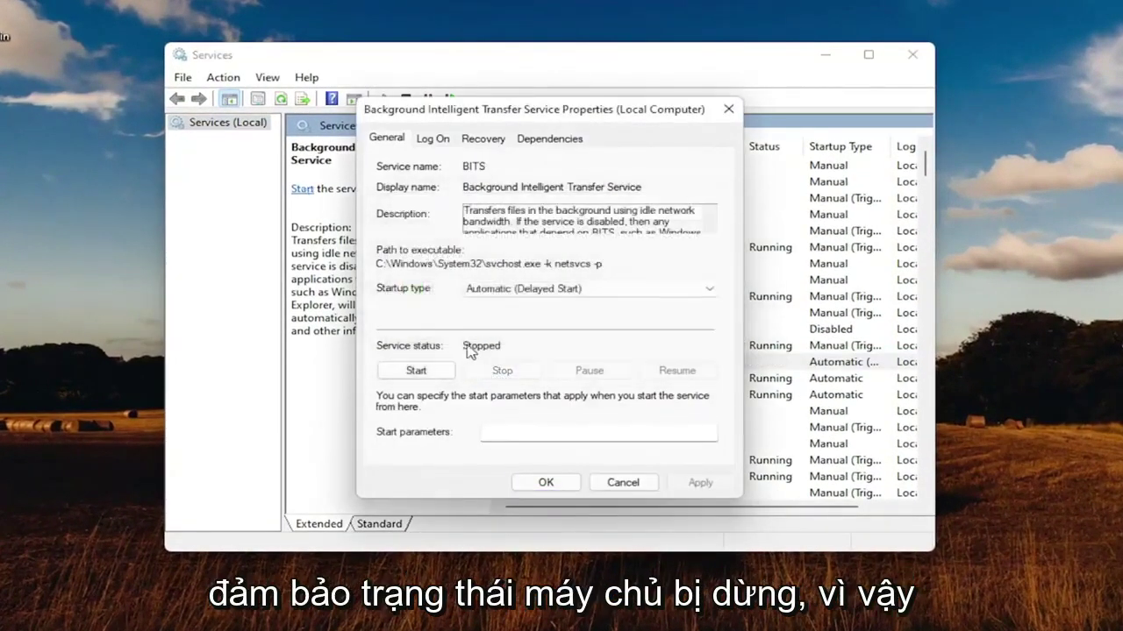
left_click(542, 482)
Stop the Windows Update service and minimize the Services window.
scroll(894, 394, "down", 10)
scroll(894, 394, "down", 15)
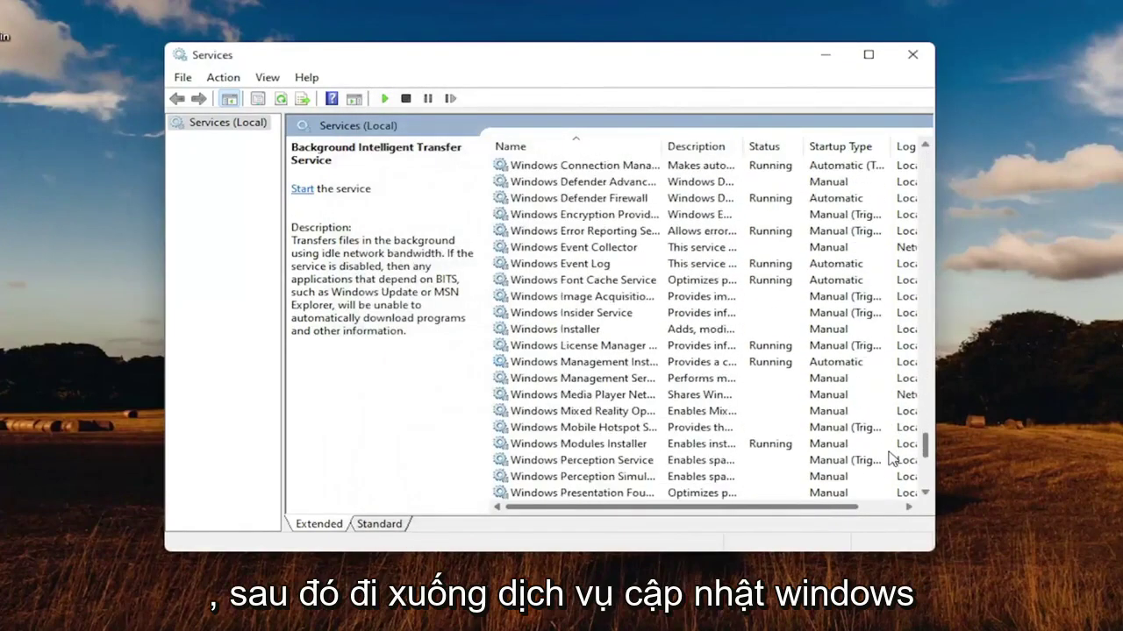
double_click(548, 348)
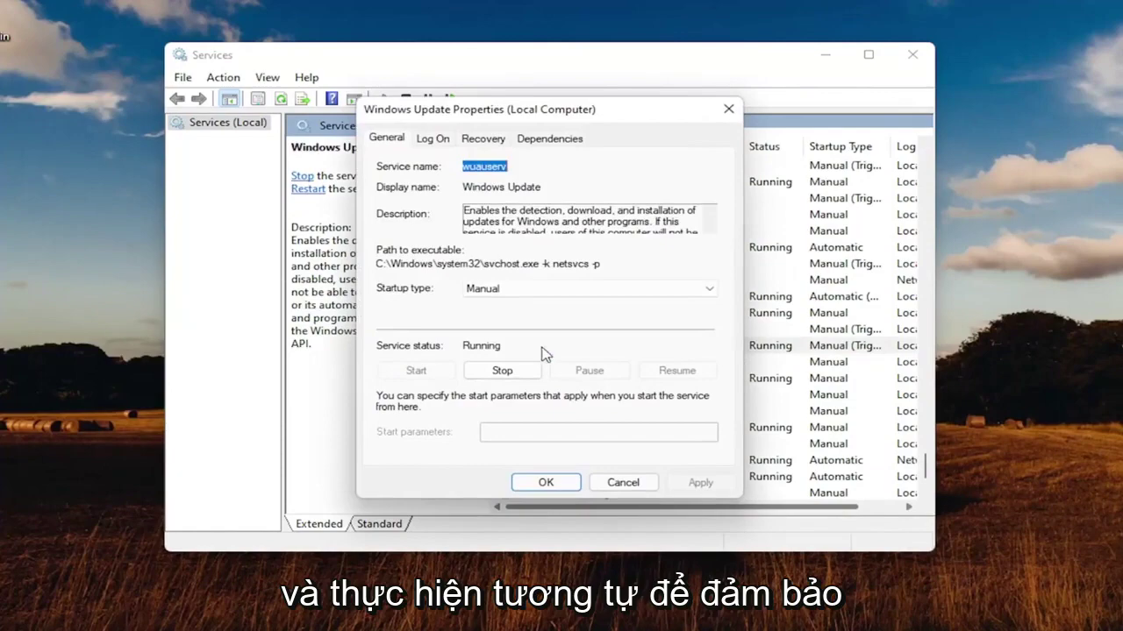
left_click(498, 372)
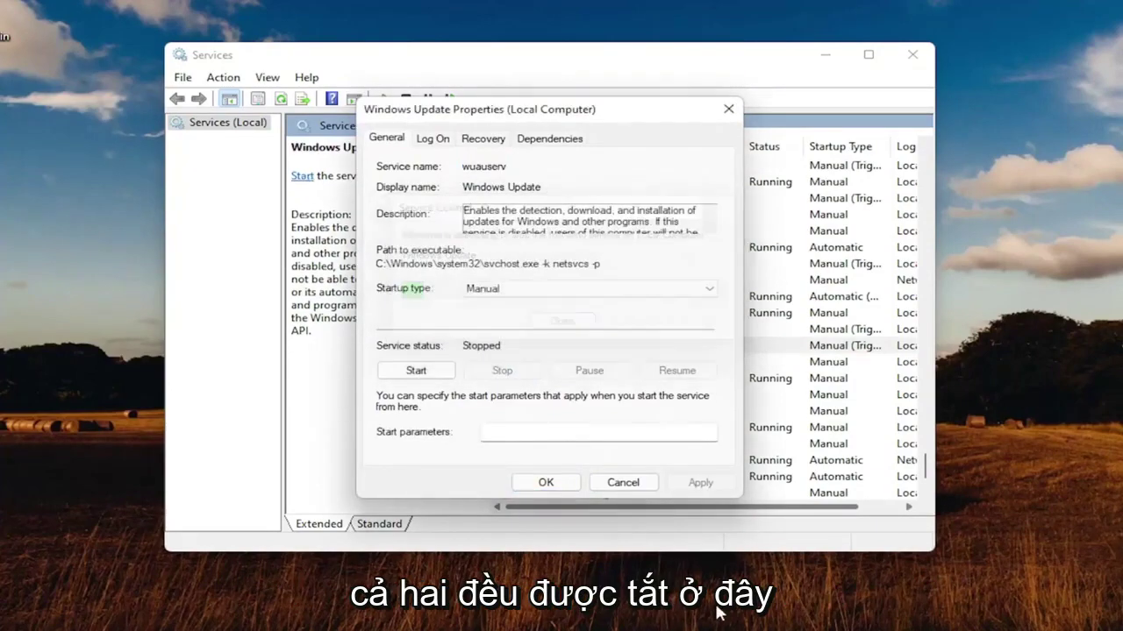
left_click(549, 482)
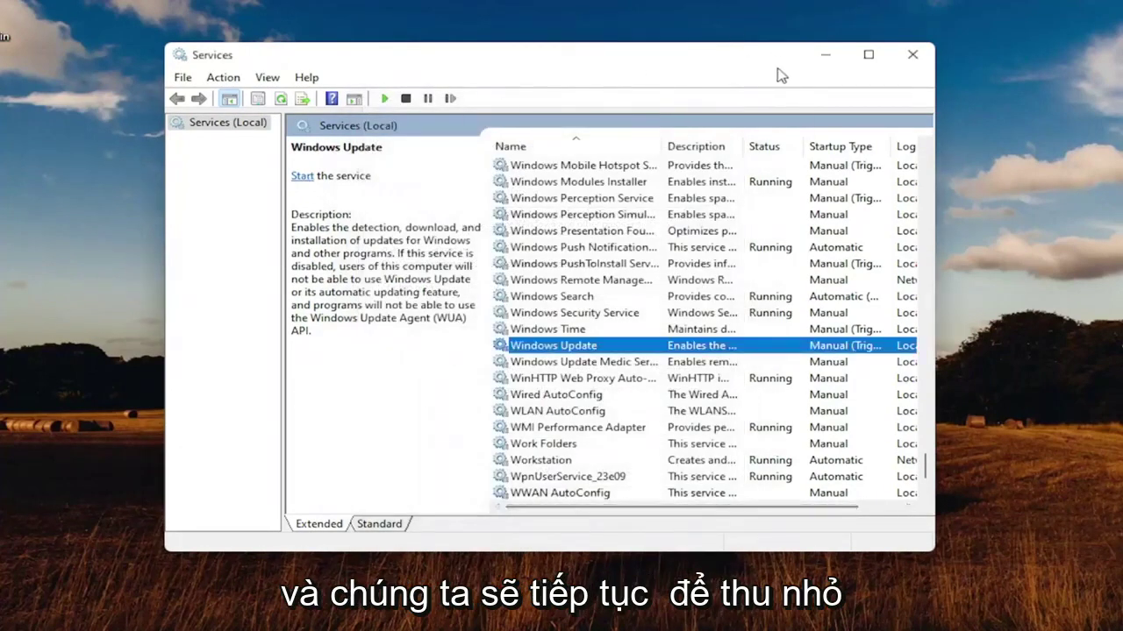
left_click(823, 56)
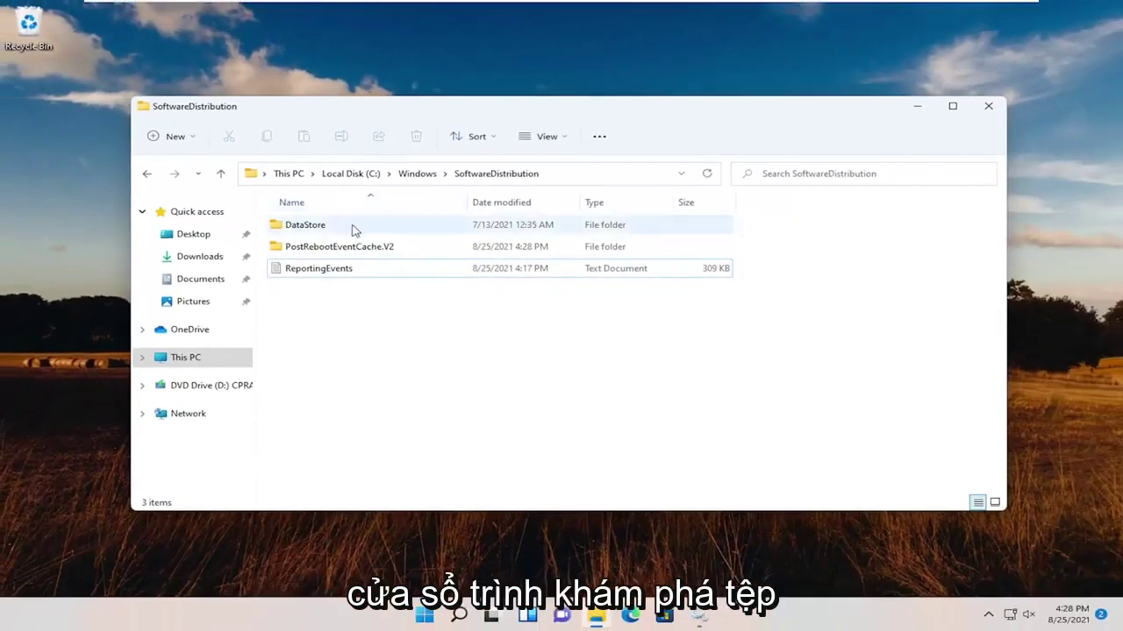
Delete all remaining items in the SoftwareDistribution folder and close the folder window.
left_click_drag(617, 332, 254, 215)
right_click(369, 256)
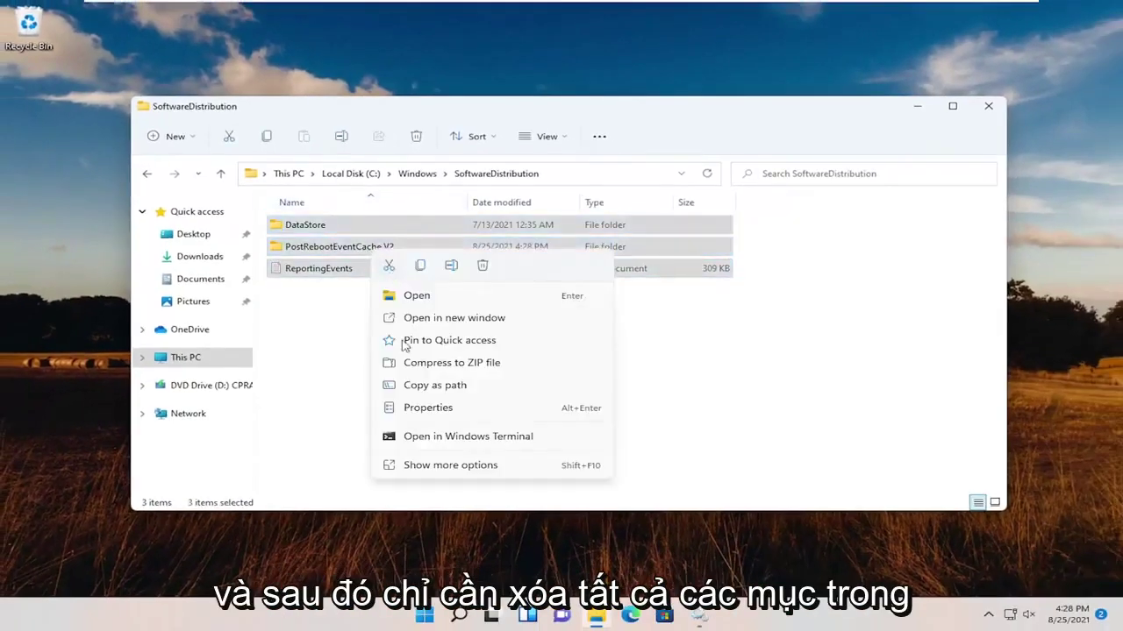
left_click(483, 264)
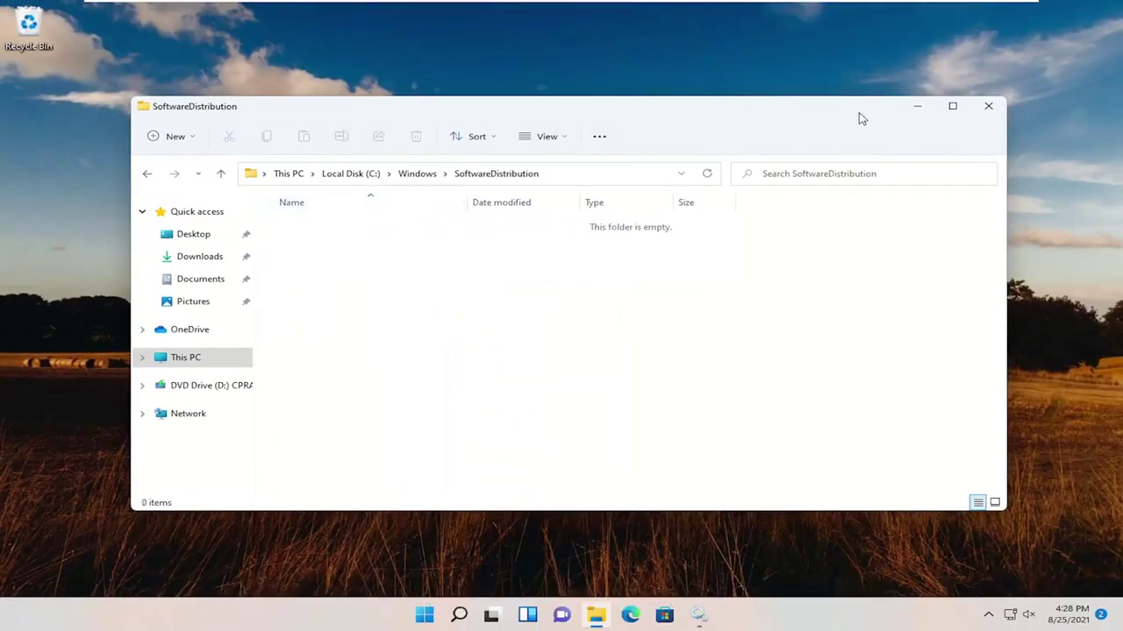
left_click(987, 106)
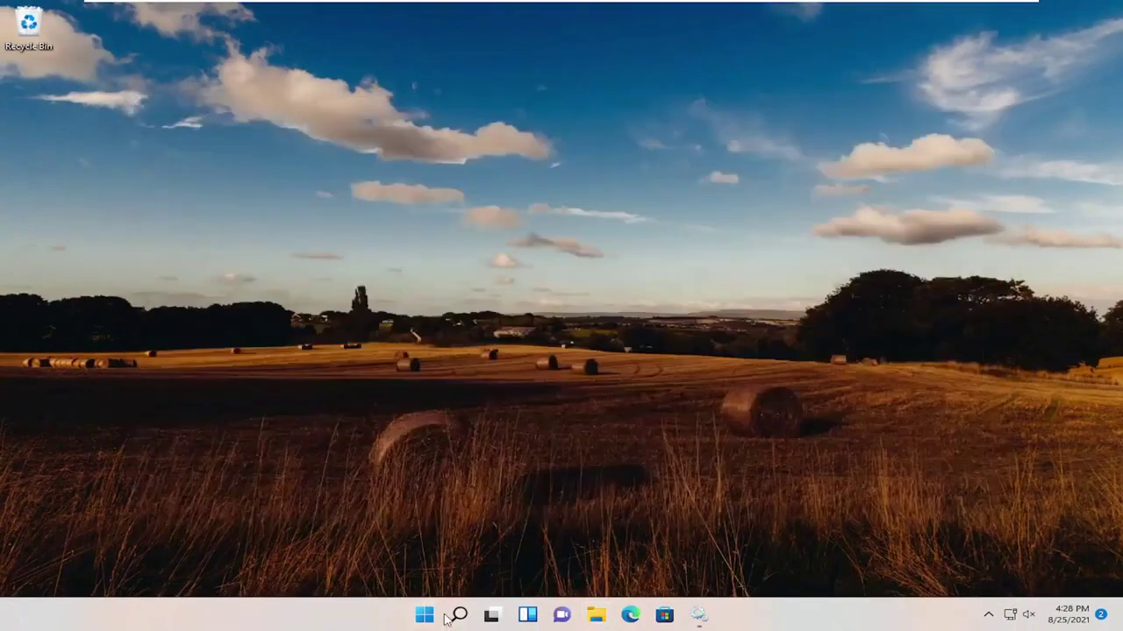
Restore the Services window and start the Windows Update service from its properties.
left_click(700, 617)
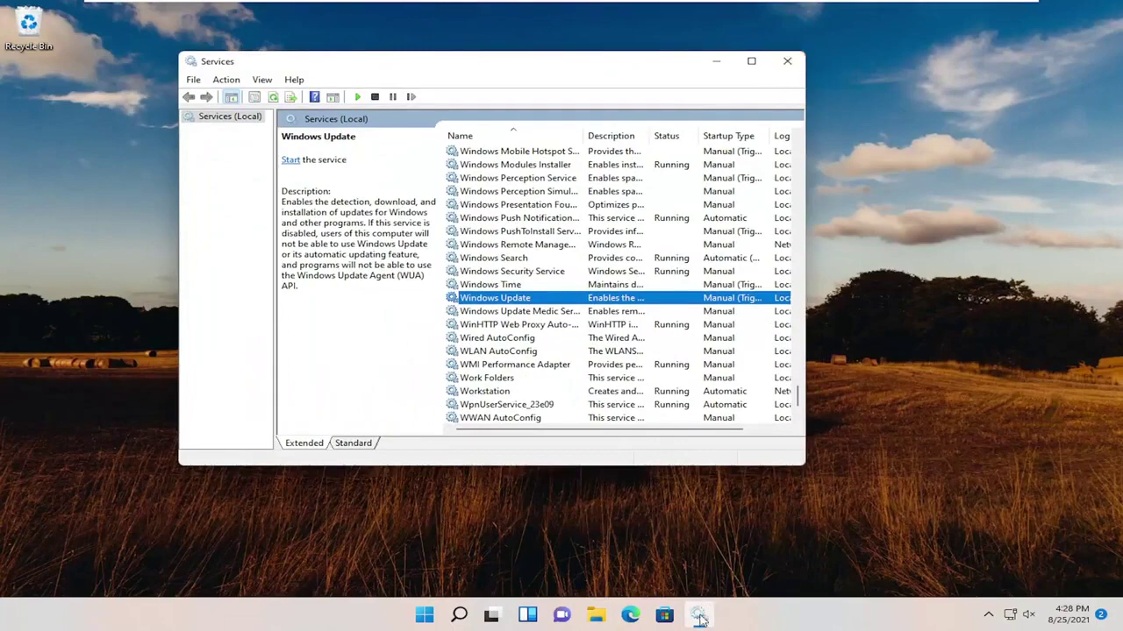
left_click(700, 618)
left_click(700, 617)
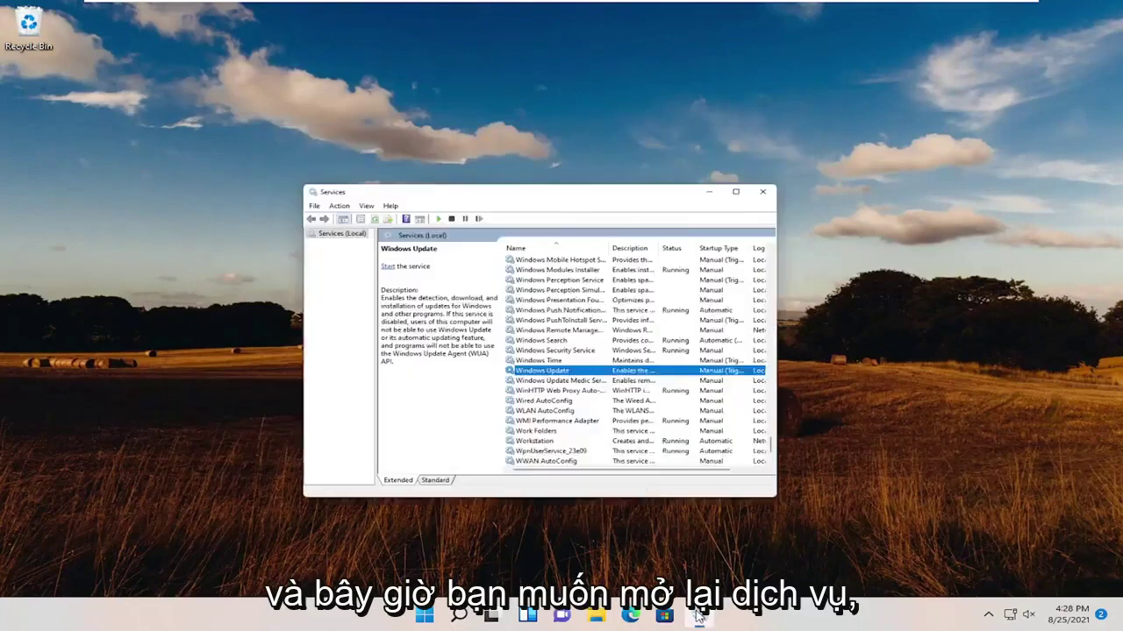
double_click(480, 299)
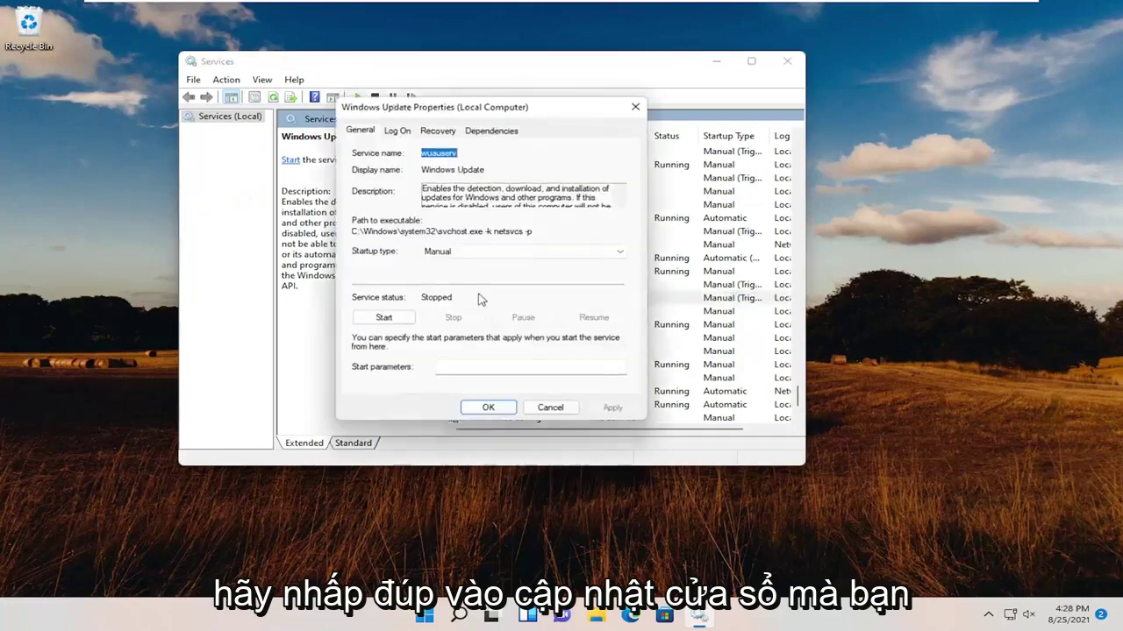
left_click(383, 317)
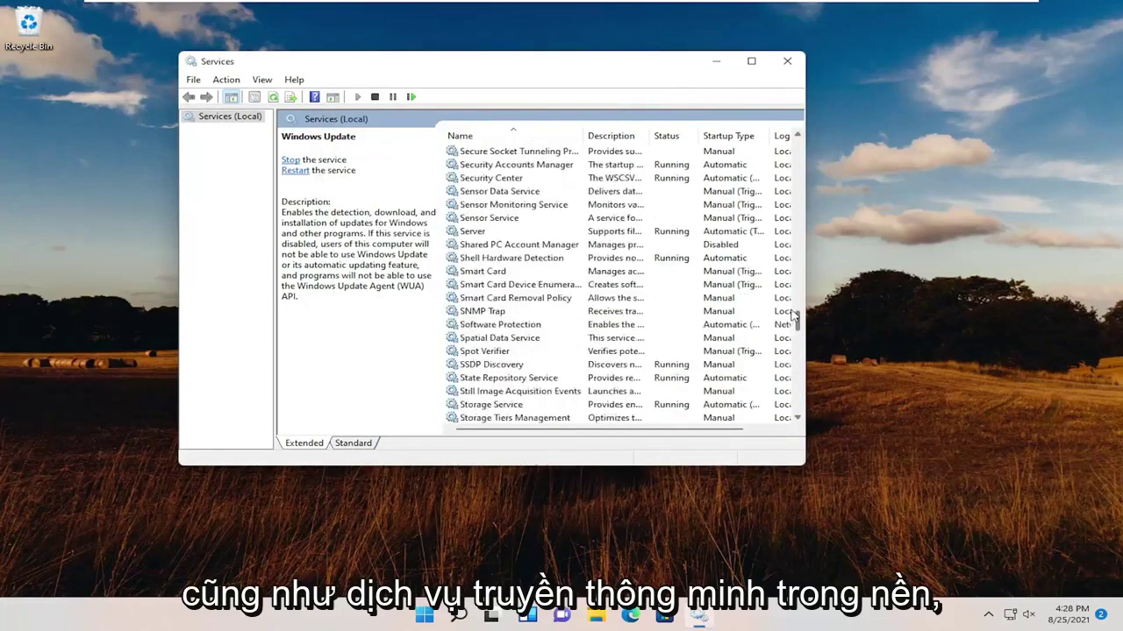
Start the Background Intelligent Transfer Service, then close the open service properties and the Services window.
left_click_drag(784, 321, 780, 142)
double_click(498, 312)
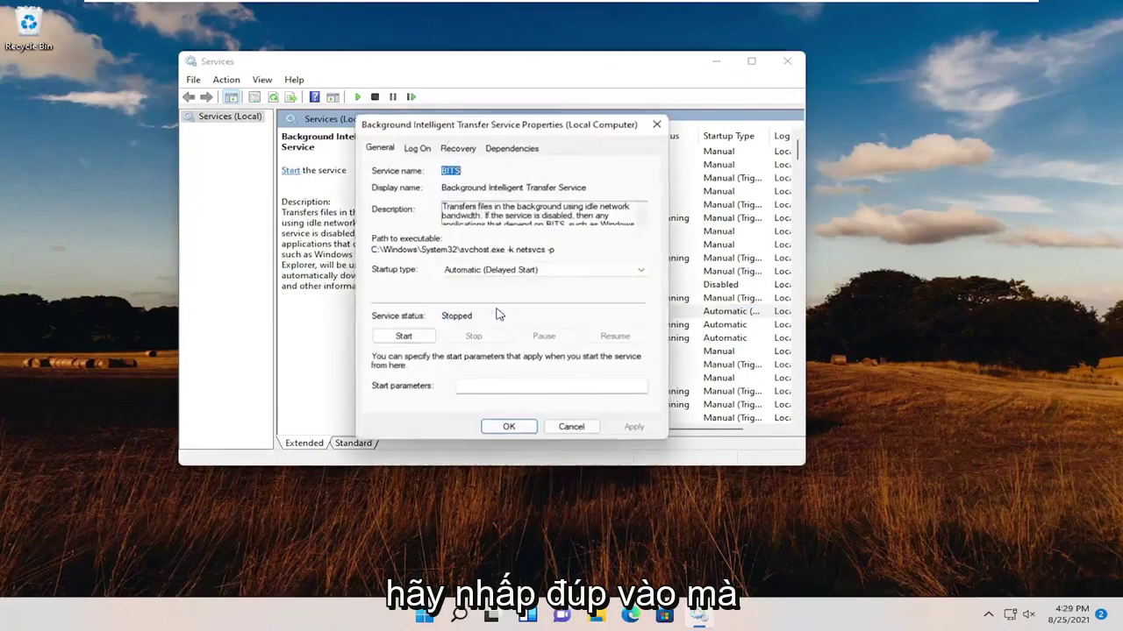
left_click(411, 338)
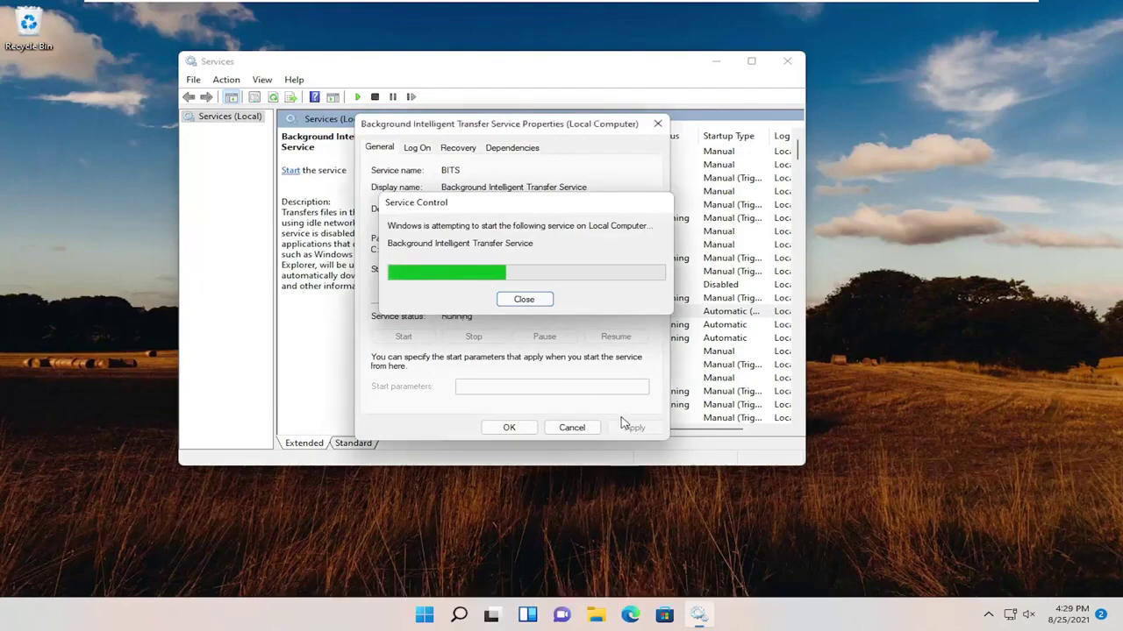
left_click(509, 427)
left_click(786, 61)
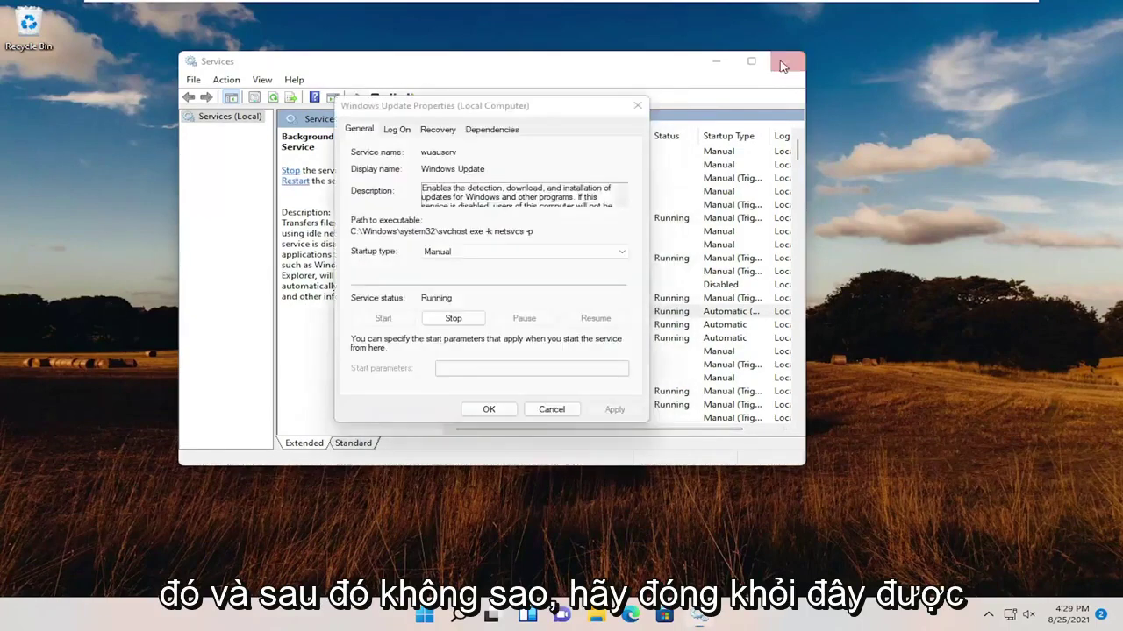
left_click(666, 335)
left_click(489, 408)
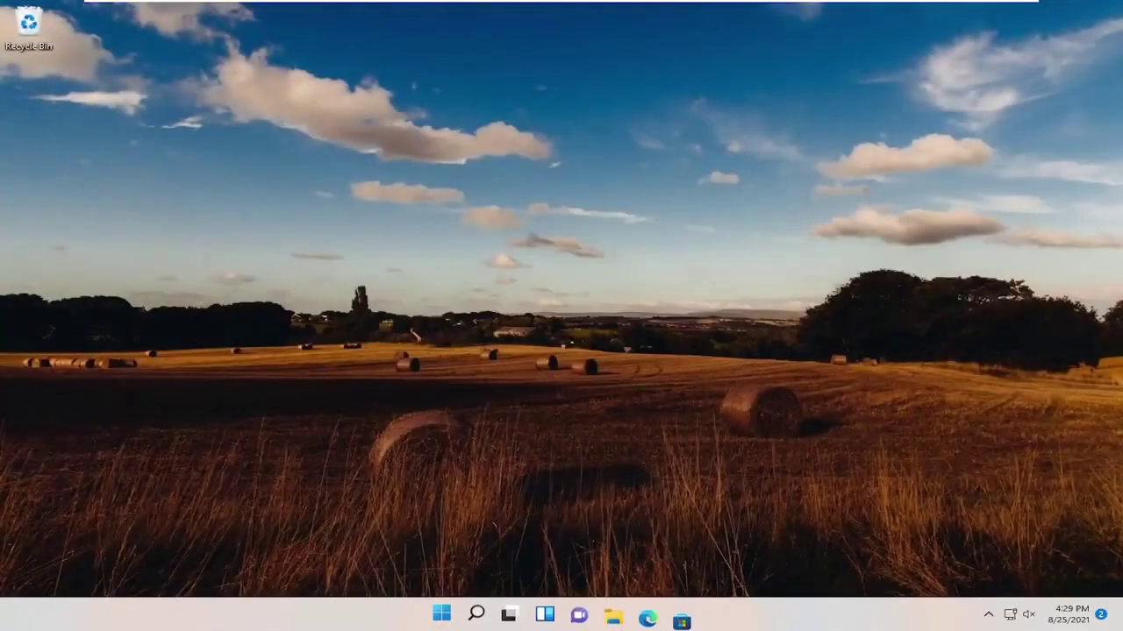
Open the Windows Update settings through a search for "upda", check for updates and close Settings.
left_click(476, 616)
type("upda")
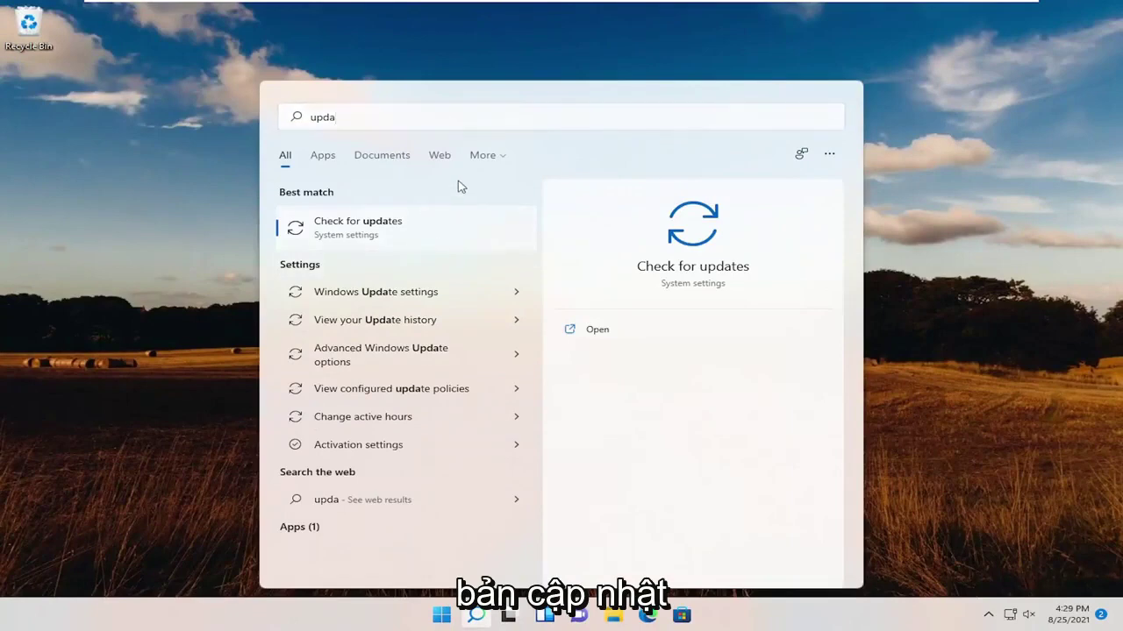
key("Return")
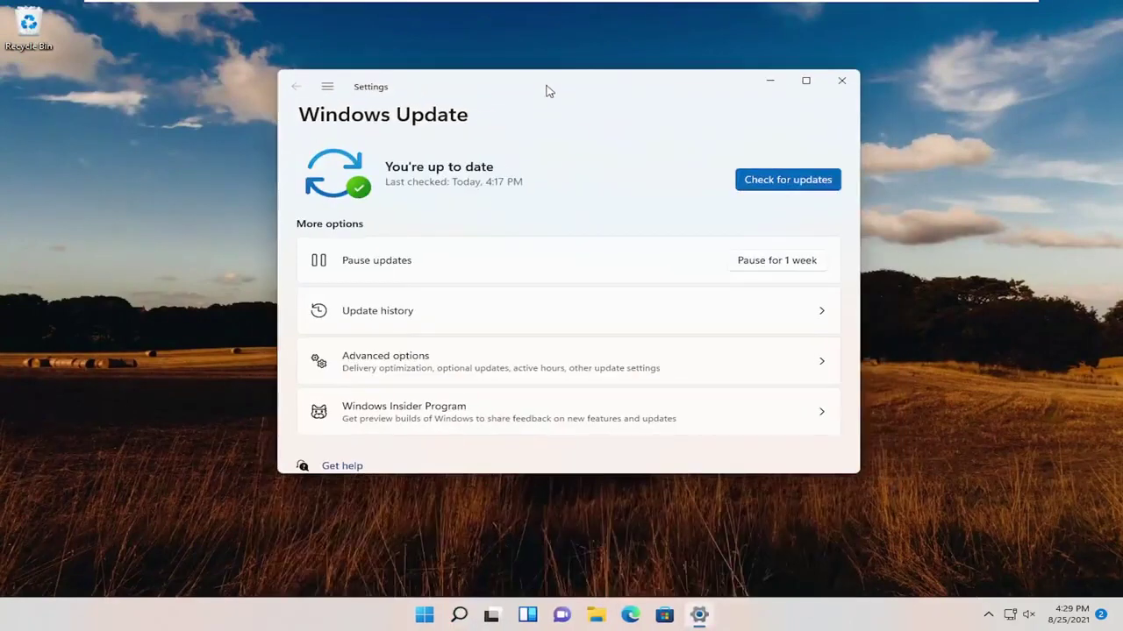
left_click(770, 187)
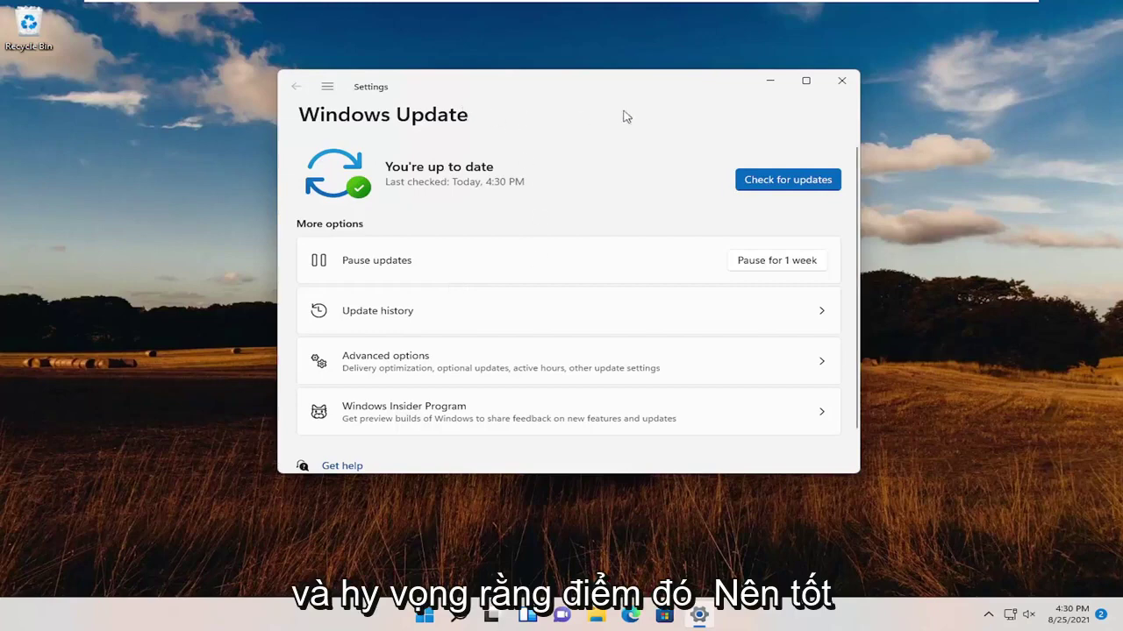
left_click(841, 80)
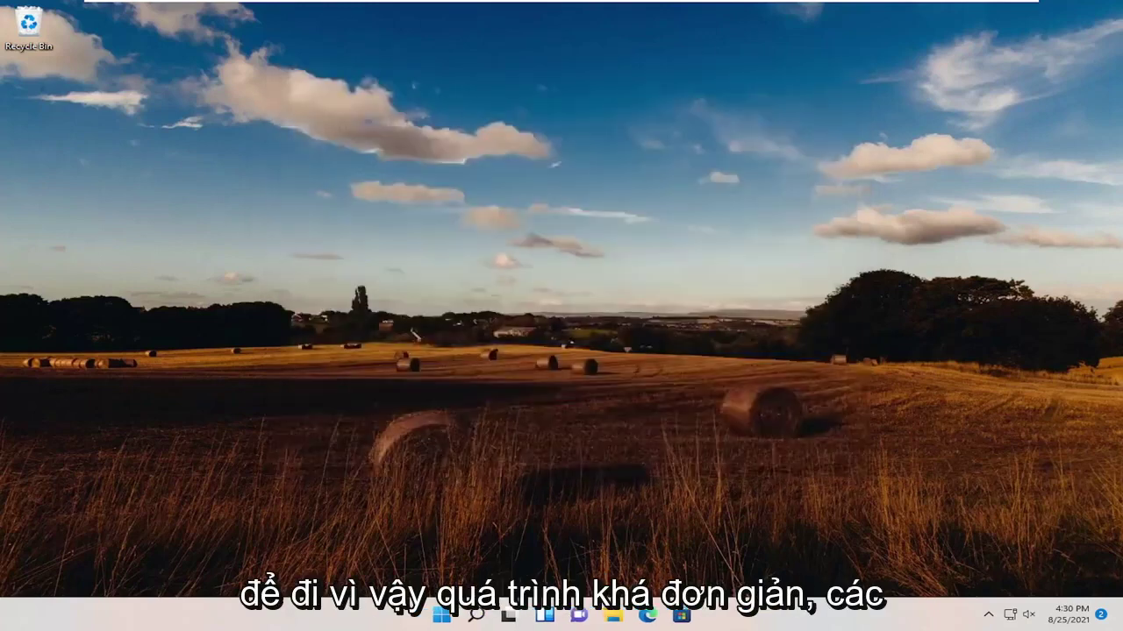